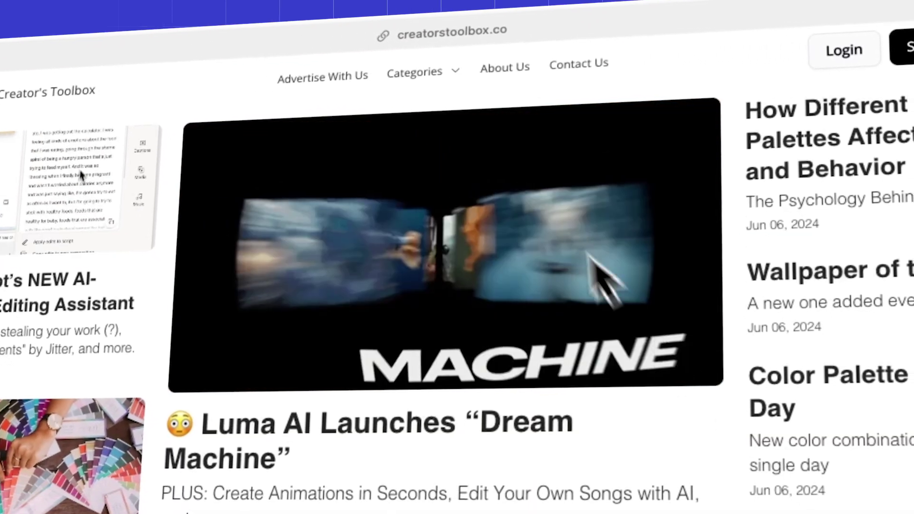
Check the Categories dropdown on the live Creator's Toolbox site before returning to the dashboard.
left_click(458, 82)
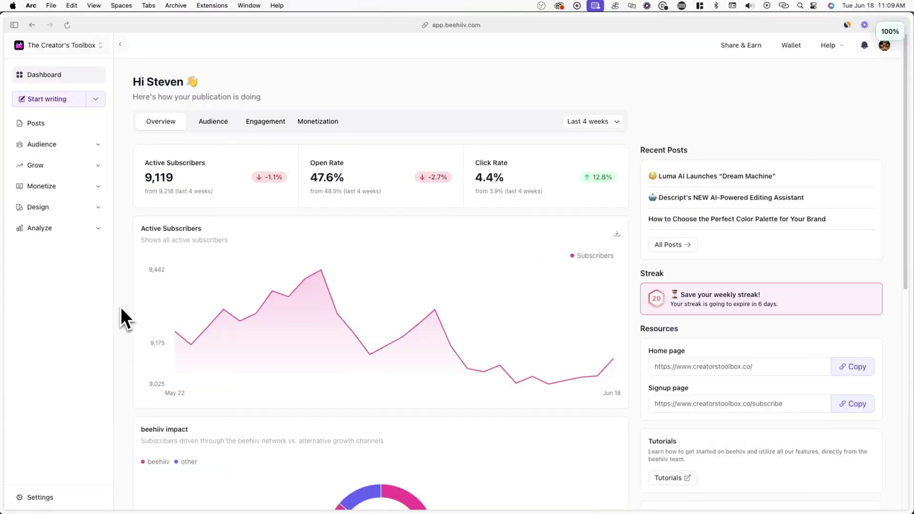
Open Design > Website Builder and show the Layout tab's Global Navigation Layout settings.
left_click(99, 207)
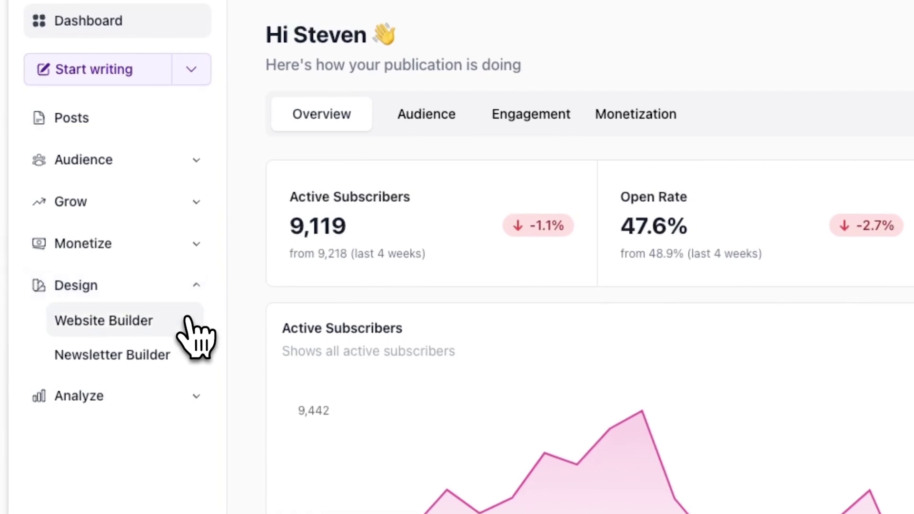
left_click(186, 318)
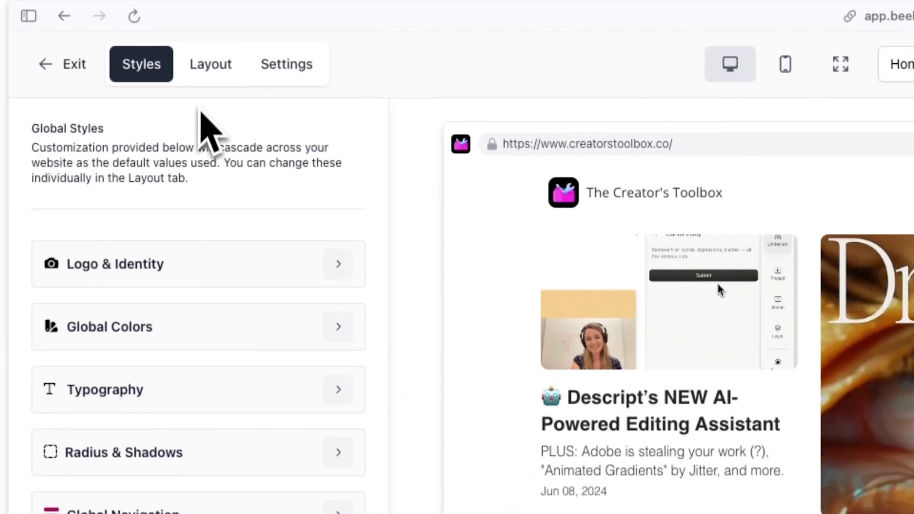
left_click(206, 77)
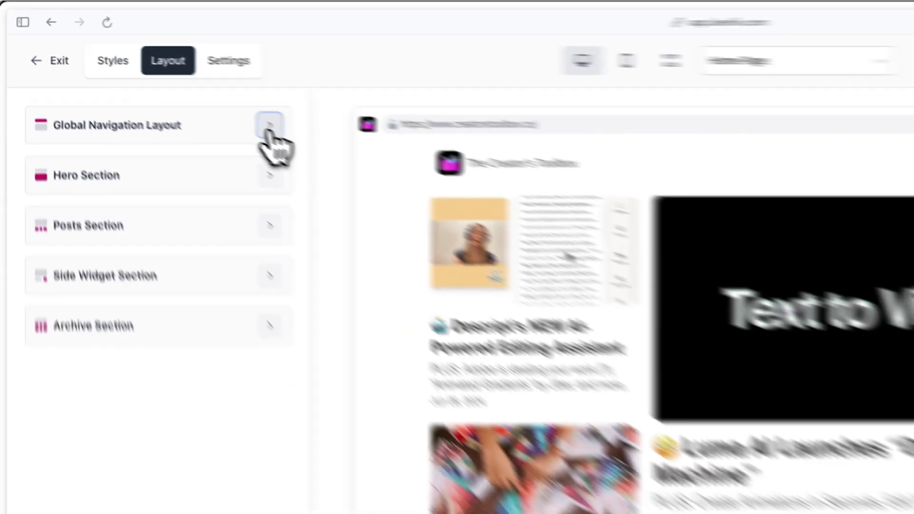
left_click(338, 149)
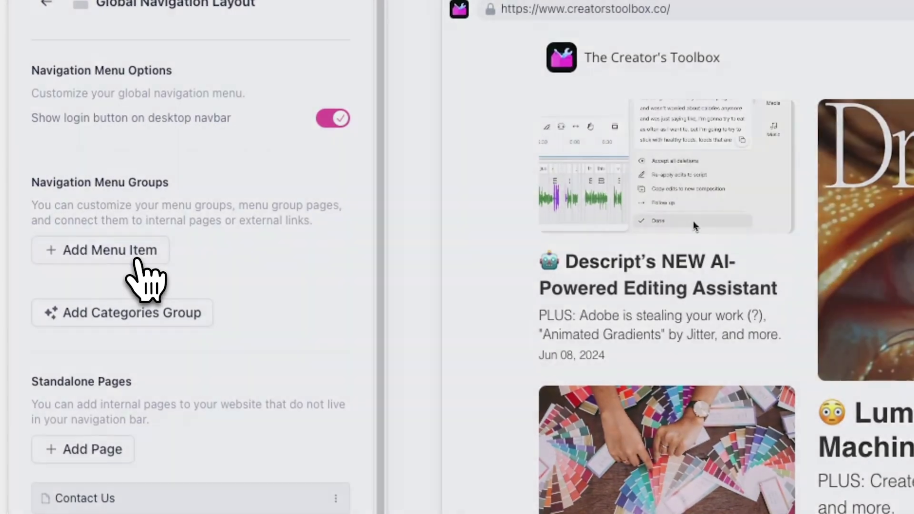
Create a new menu item titled 'Free Resources' as a navbar dropdown group.
left_click(101, 226)
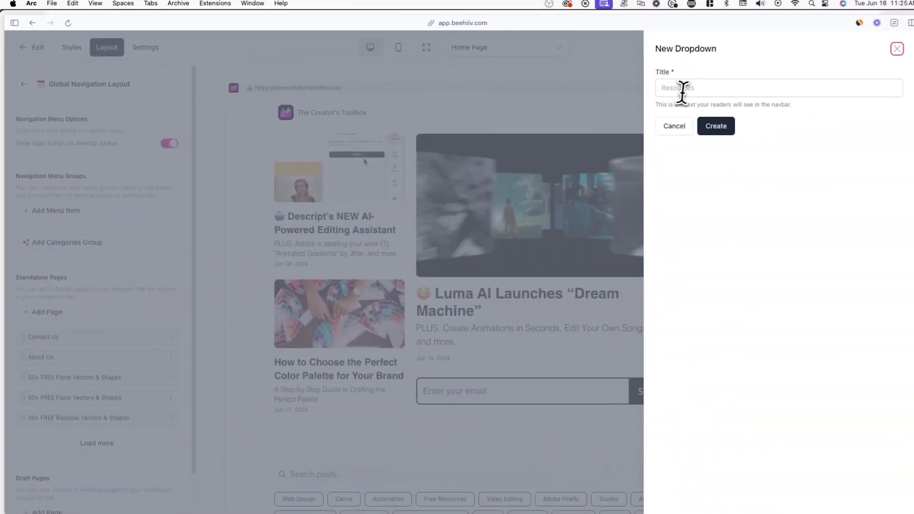
left_click(782, 77)
type("Free Resources")
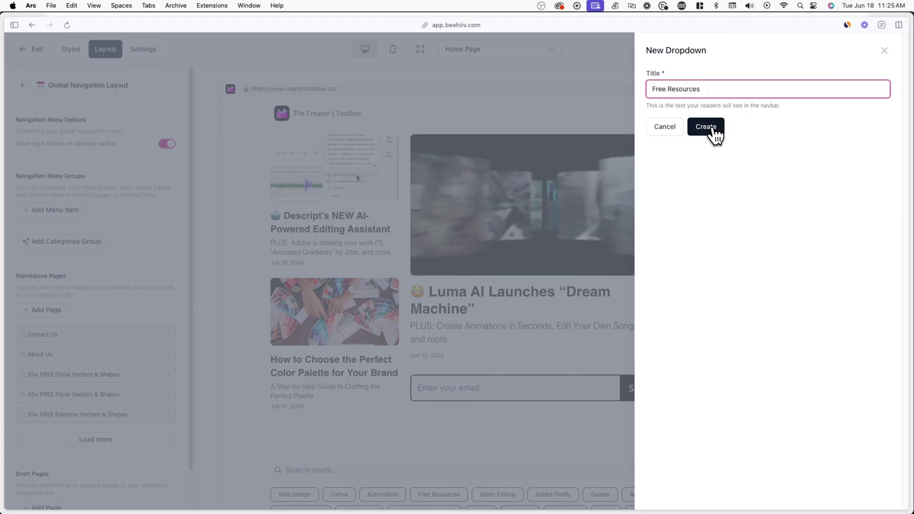
left_click(713, 129)
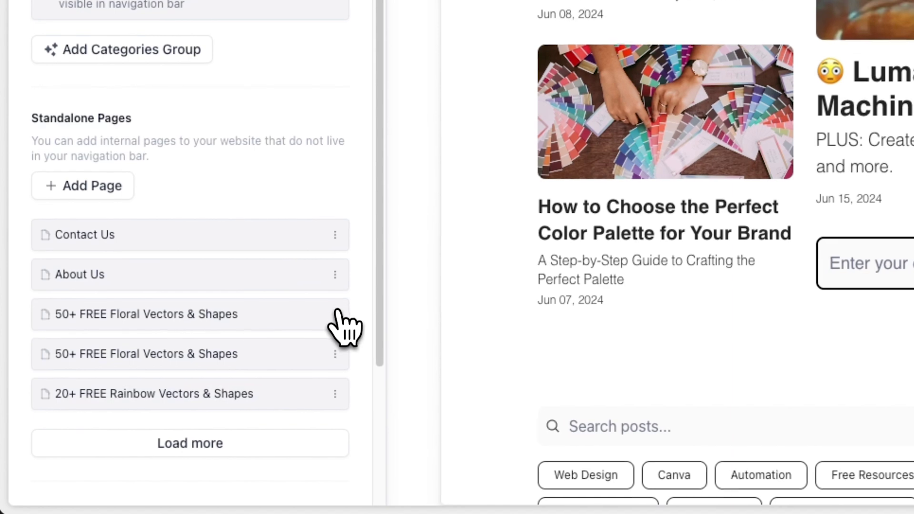
Move the Floral and Rainbow vector pages into Free Resources and Contact Us to a new menu.
left_click(168, 413)
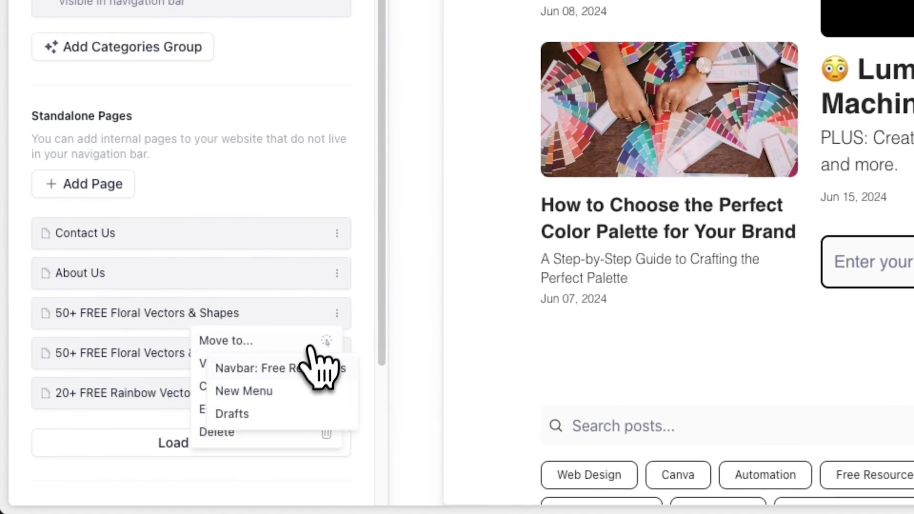
left_click(304, 376)
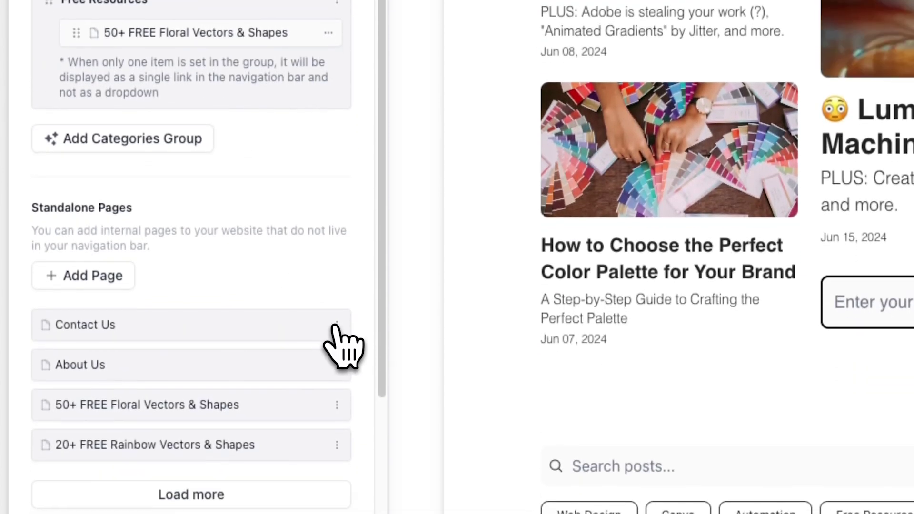
left_click(336, 323)
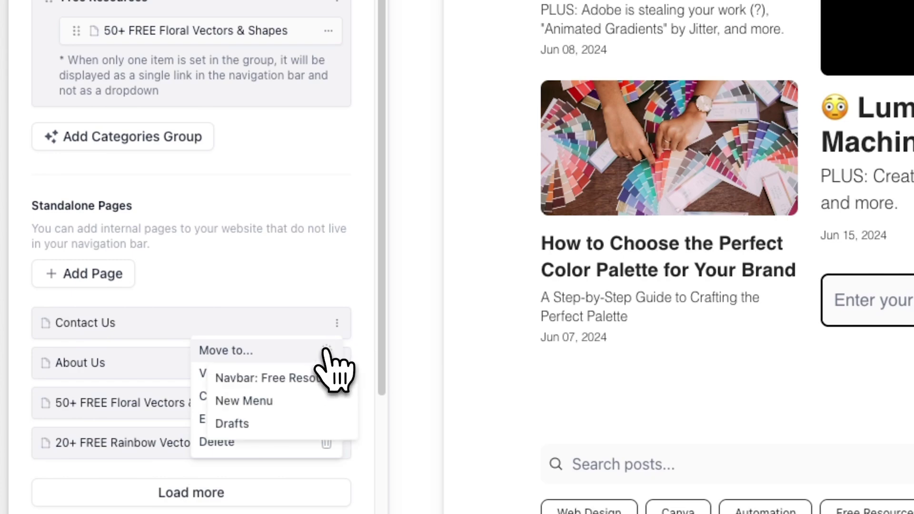
left_click(307, 407)
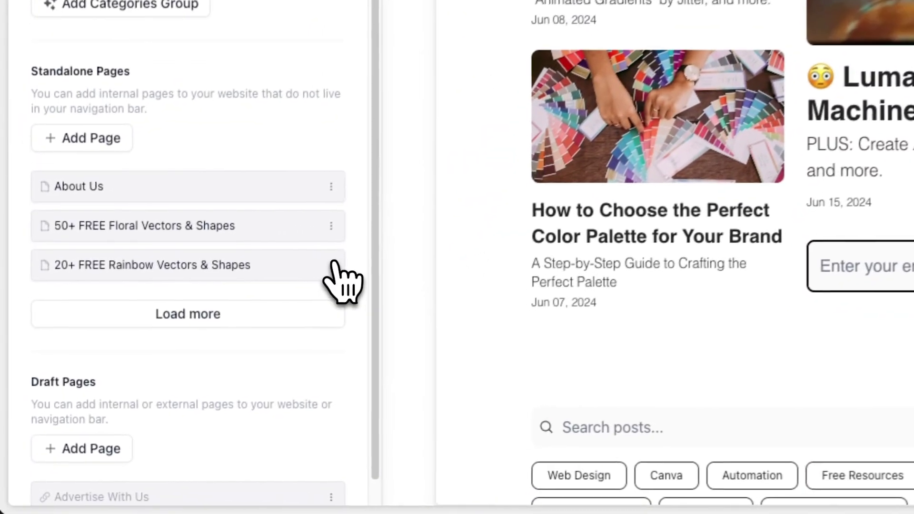
left_click(336, 260)
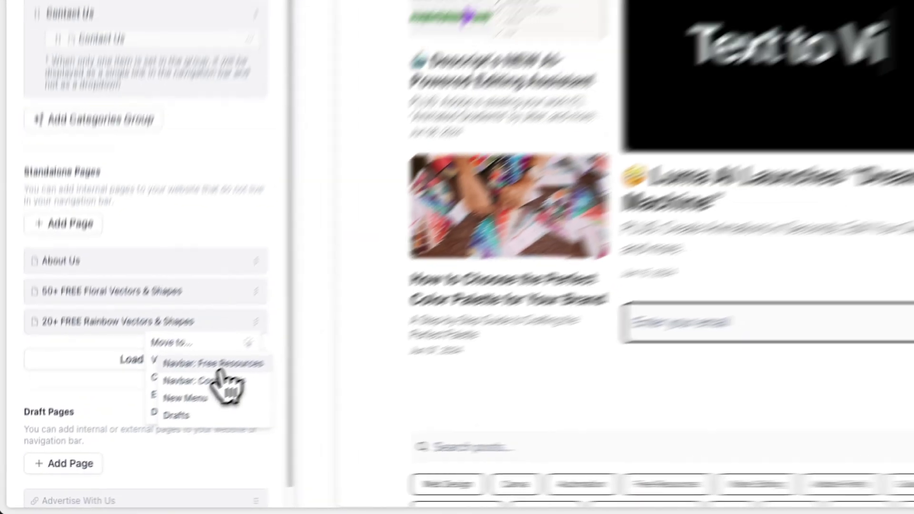
left_click(289, 318)
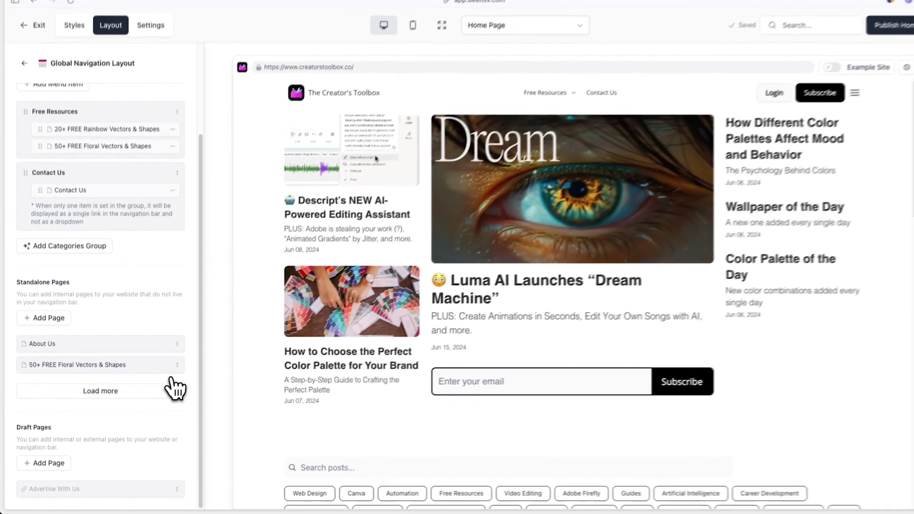
mouse_move(447, 88)
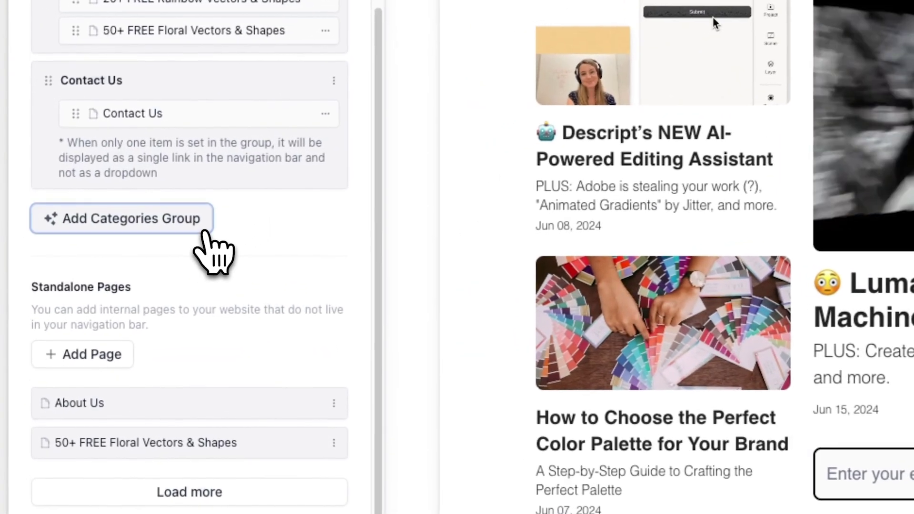
Add the Categories navbar group and test it by filtering by Graphic Design and Video Editing.
left_click(95, 262)
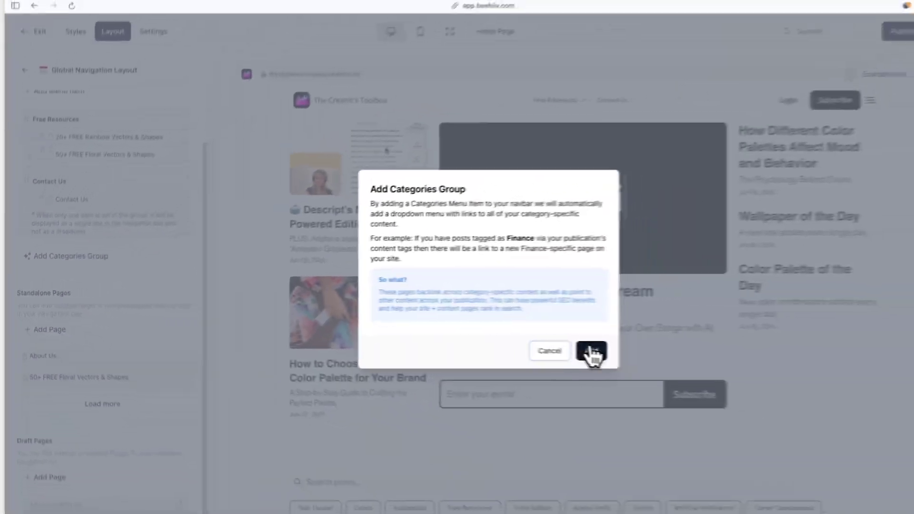
left_click(907, 379)
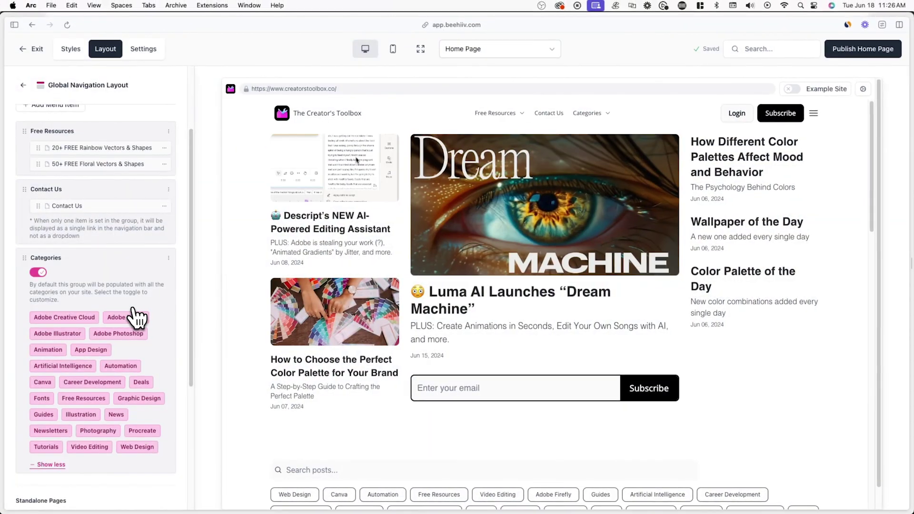
left_click(586, 113)
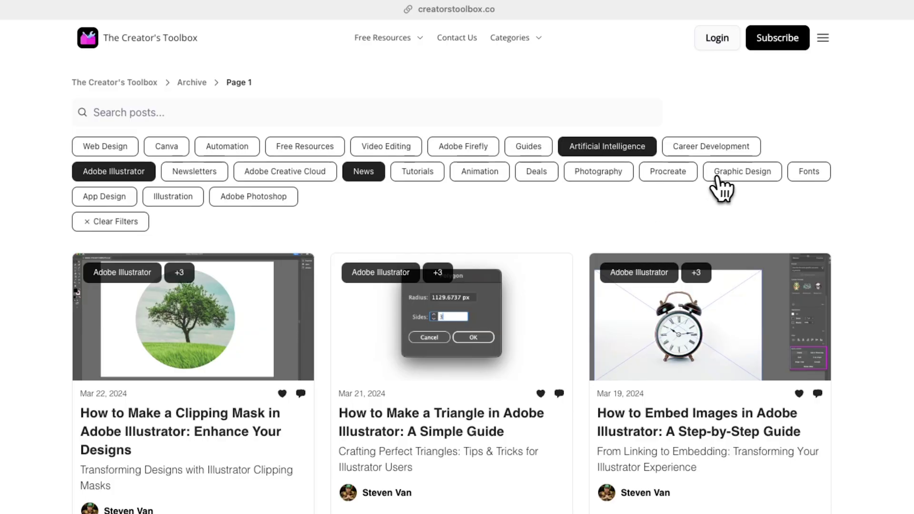
left_click(709, 177)
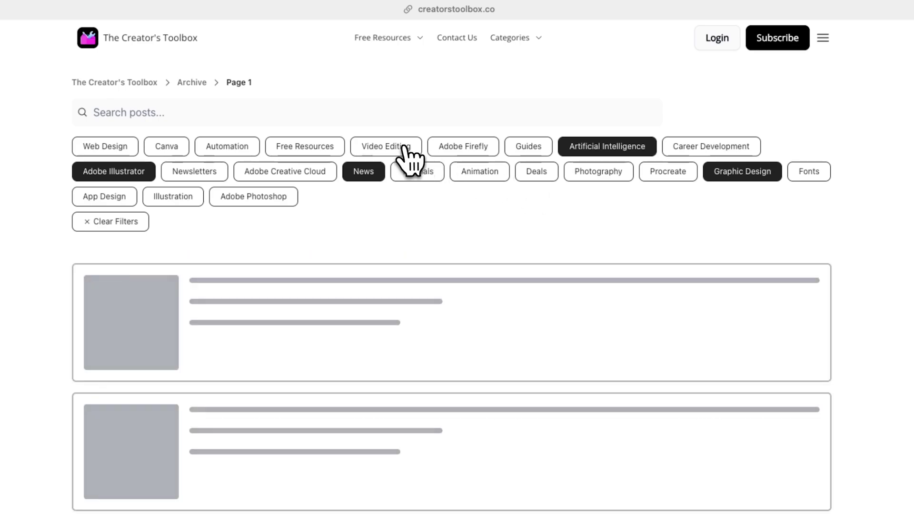
left_click(407, 156)
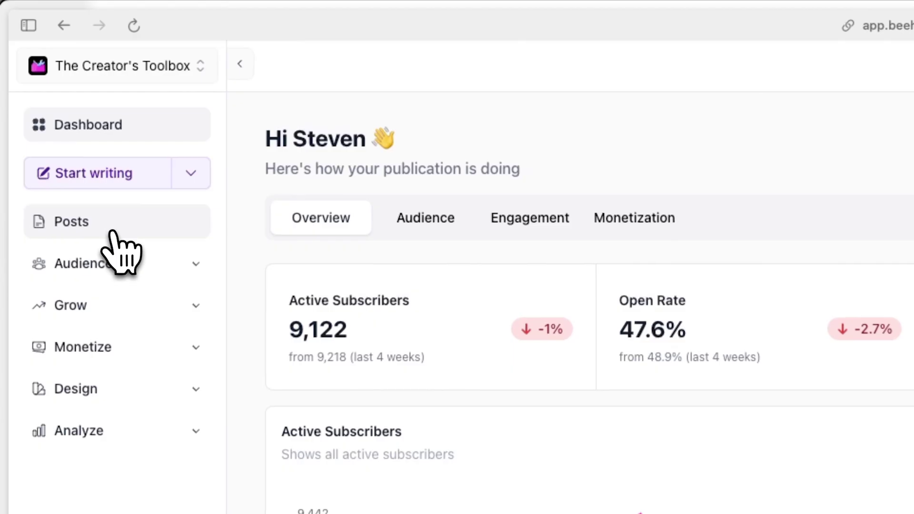
In Posts, open content tag management and start a new content tag to view existing tags.
left_click(113, 233)
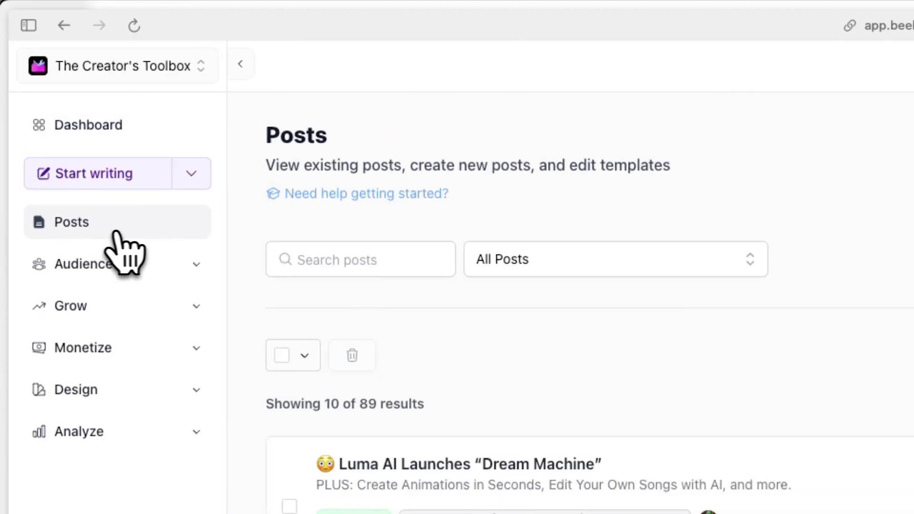
left_click(505, 149)
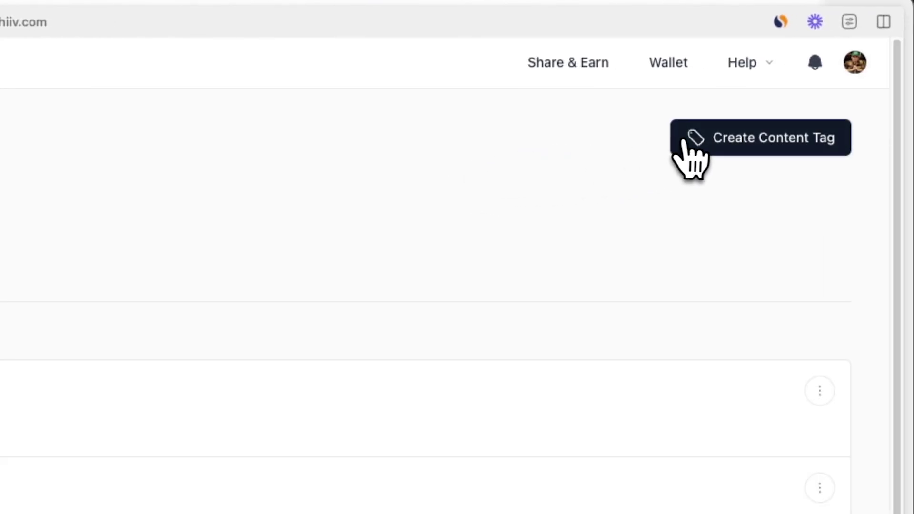
left_click(690, 151)
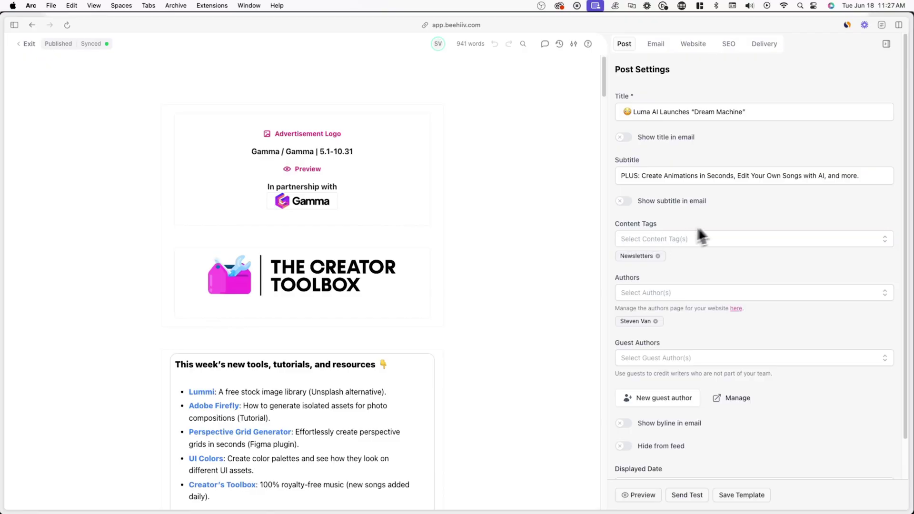
left_click(700, 238)
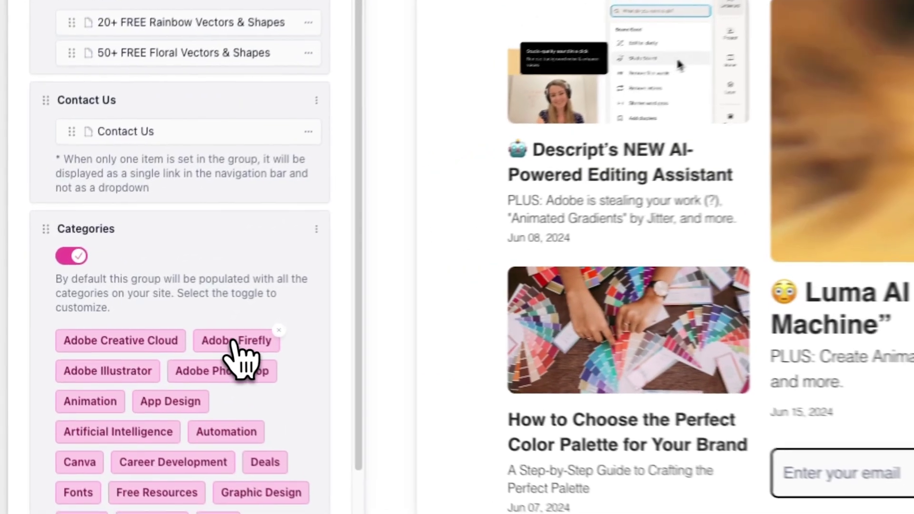
left_click(125, 319)
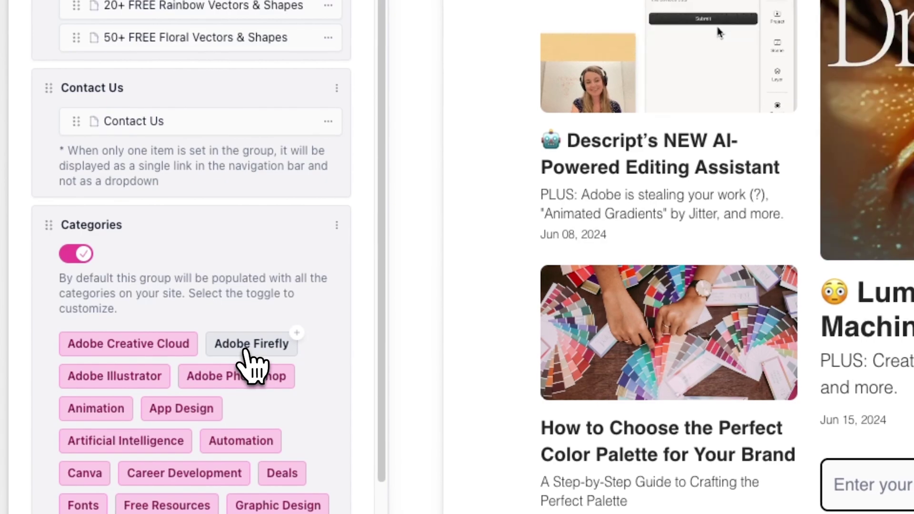
left_click(246, 351)
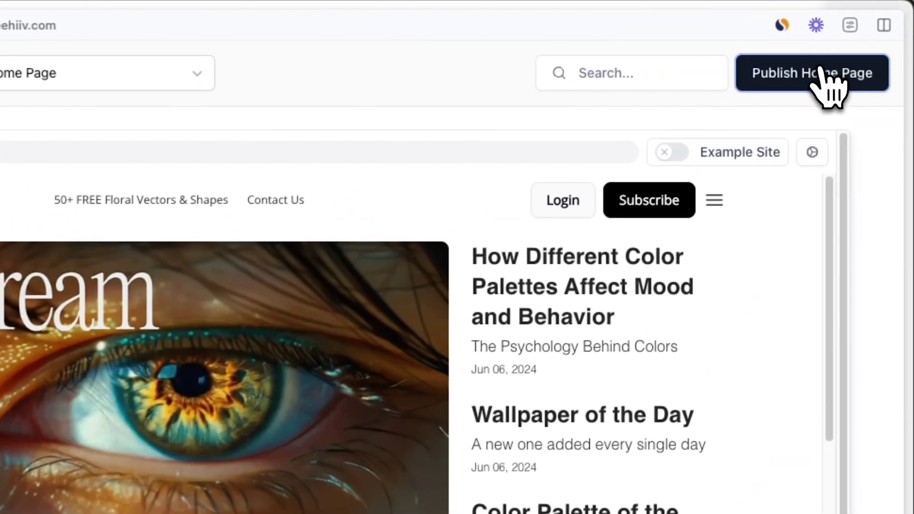
Publish the home page and open the live Creator's Toolbox site from the logo.
left_click(820, 72)
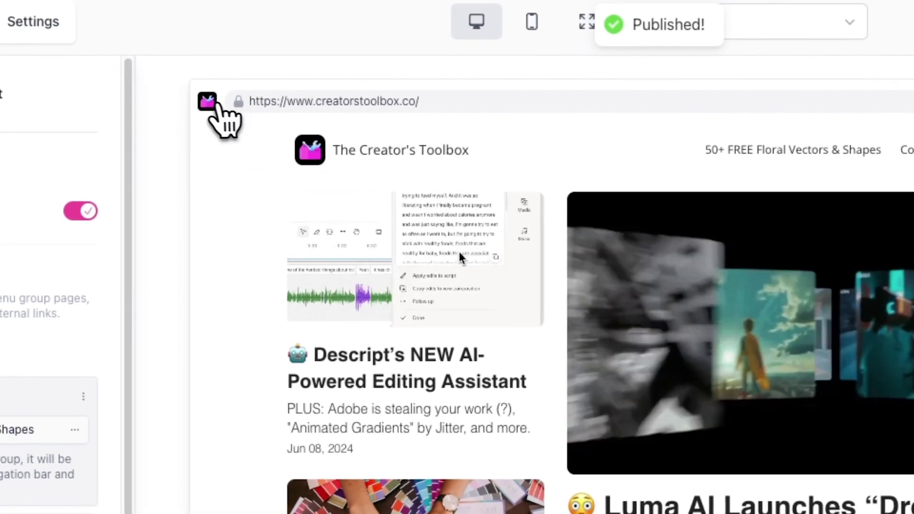
left_click(218, 105)
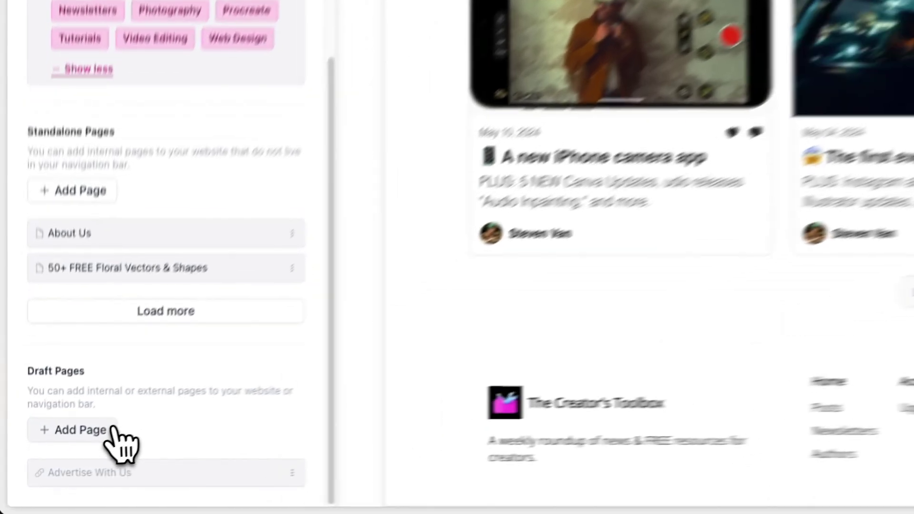
Create a Follow Us external link page to Twitter, placed under Navbar: Contact Us.
left_click(75, 462)
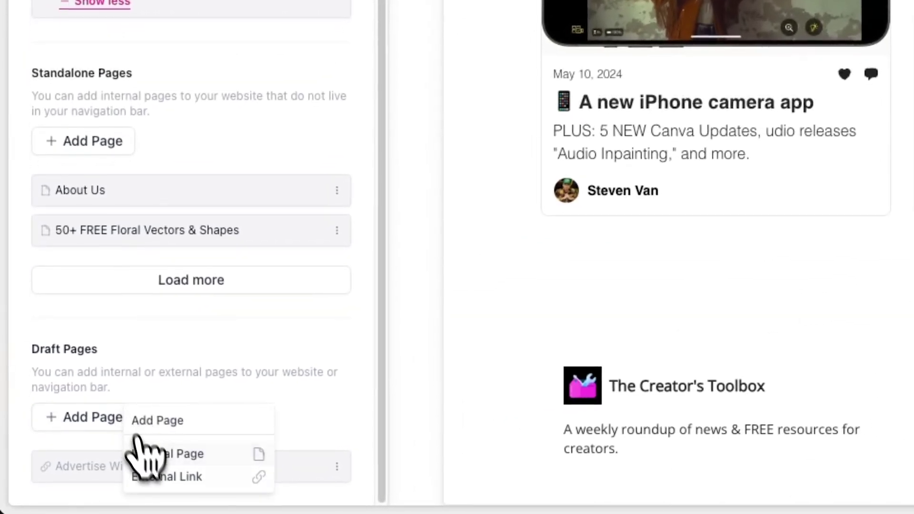
left_click(149, 475)
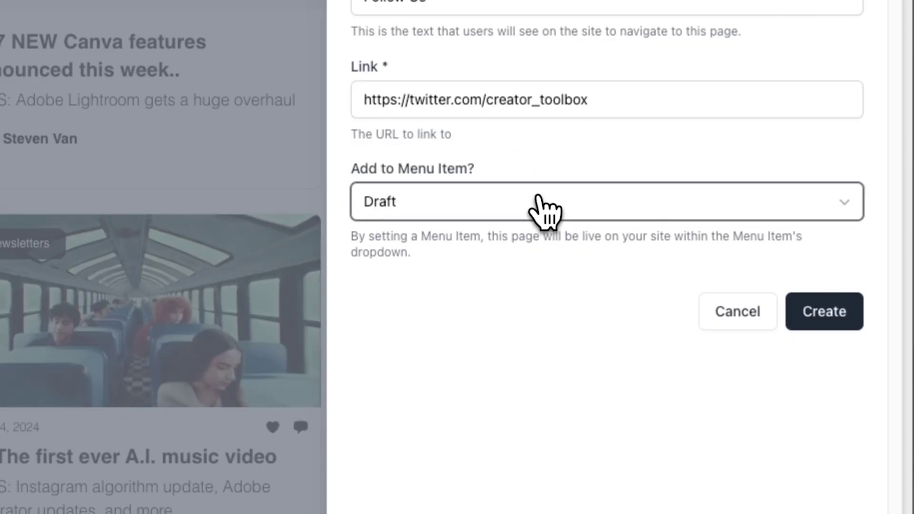
left_click(736, 186)
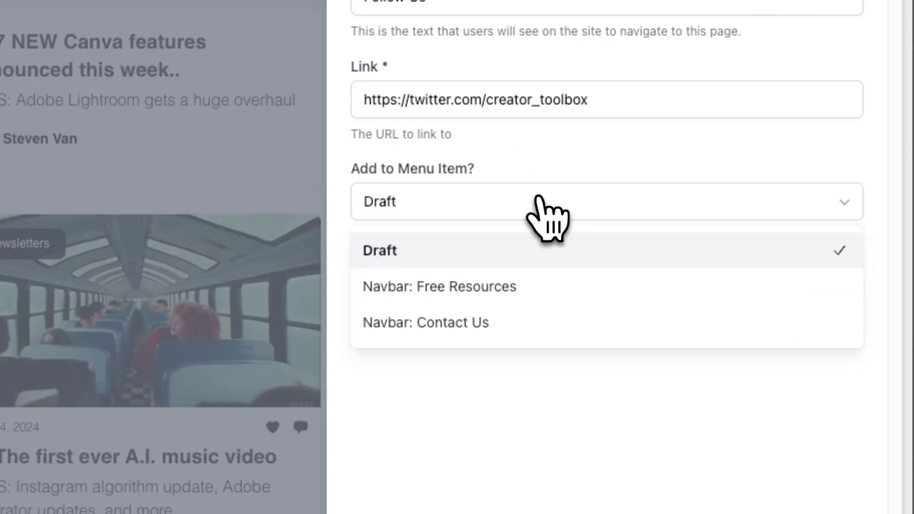
left_click(545, 325)
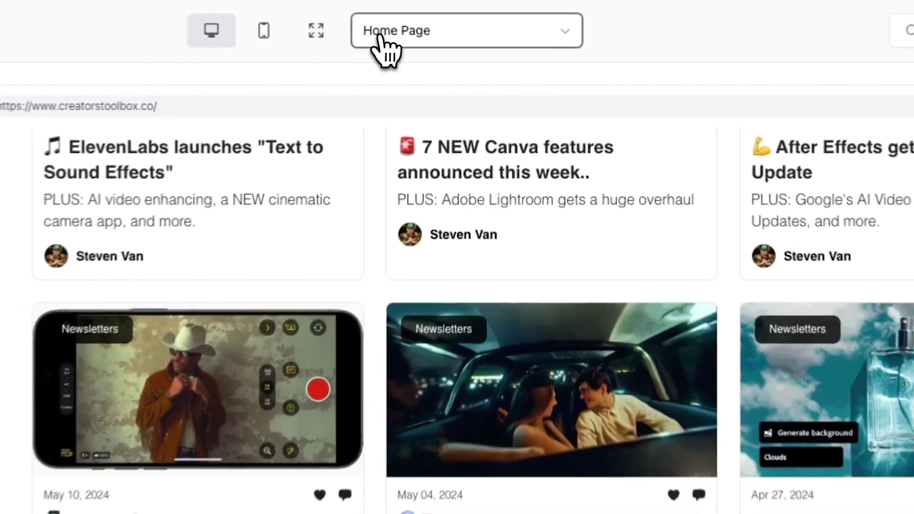
Switch to the Custom Pages overview and start a new internal page.
left_click(374, 37)
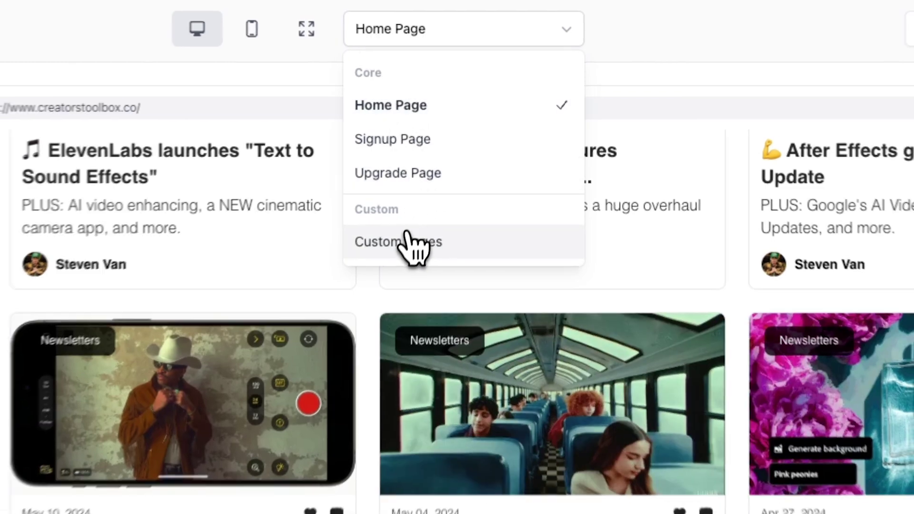
left_click(409, 242)
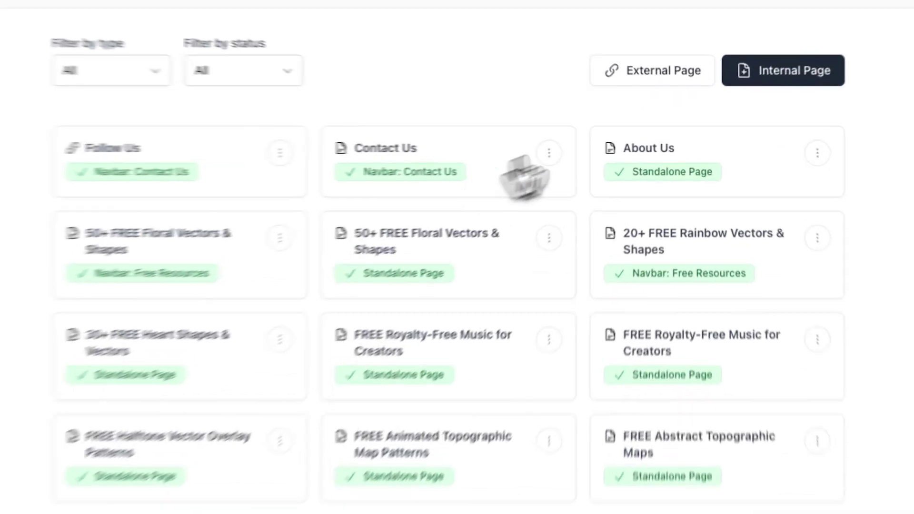
left_click(668, 79)
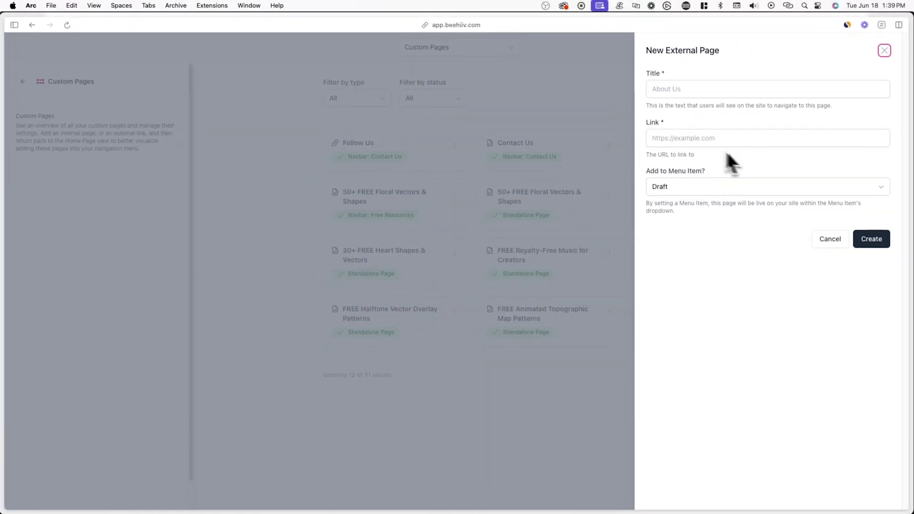
left_click(574, 186)
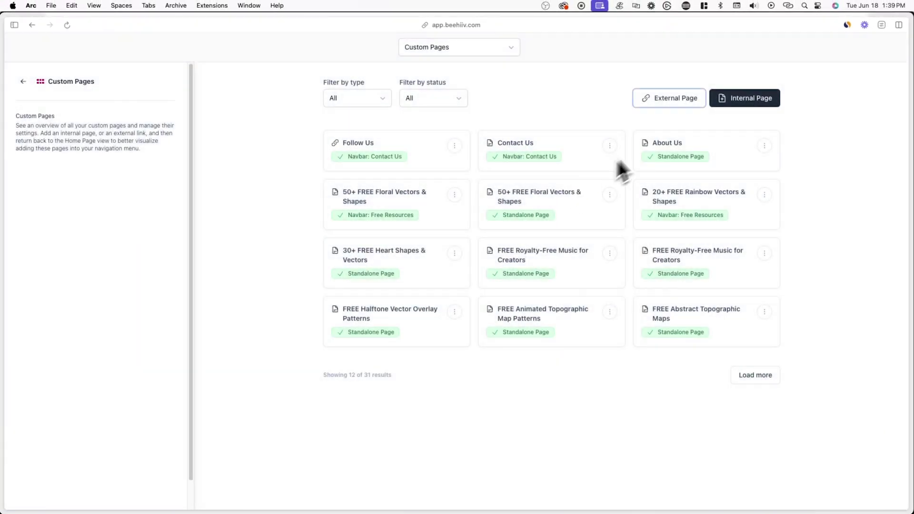
left_click(738, 100)
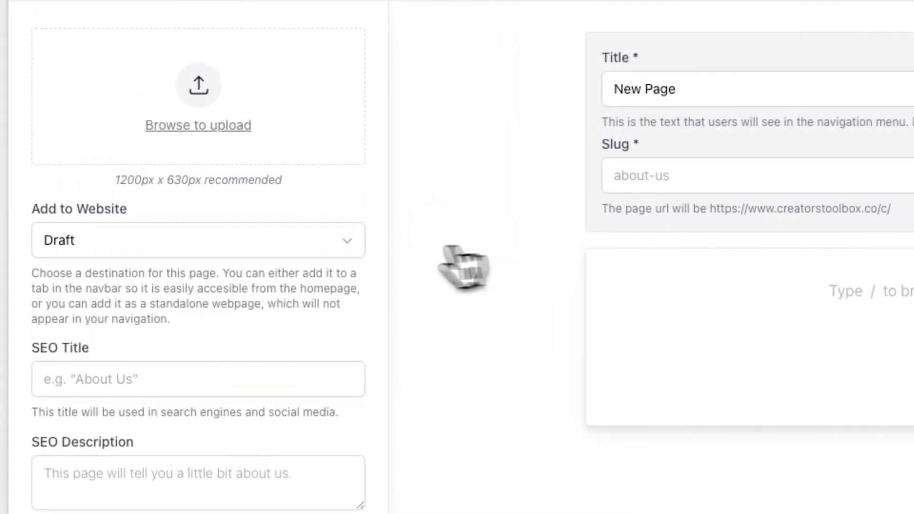
Set the new page's Add to Website destination to Navbar: Free Resources.
left_click(362, 249)
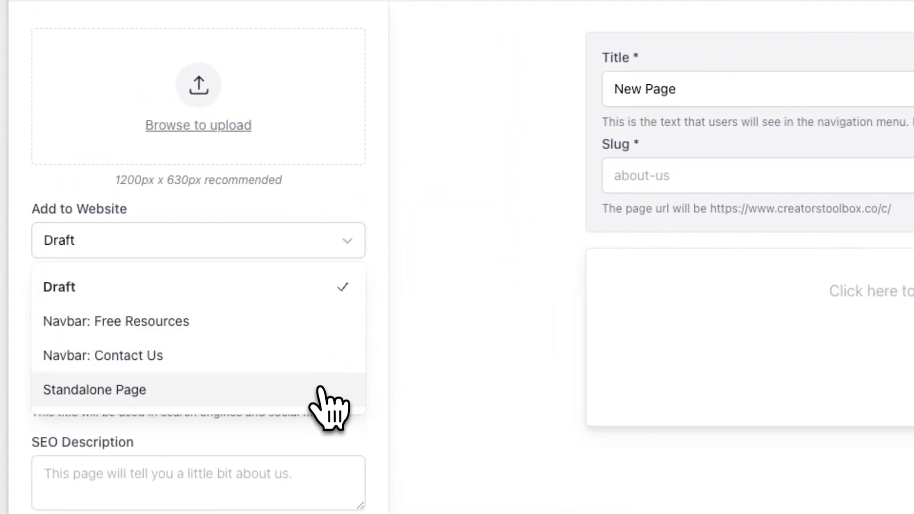
left_click(323, 325)
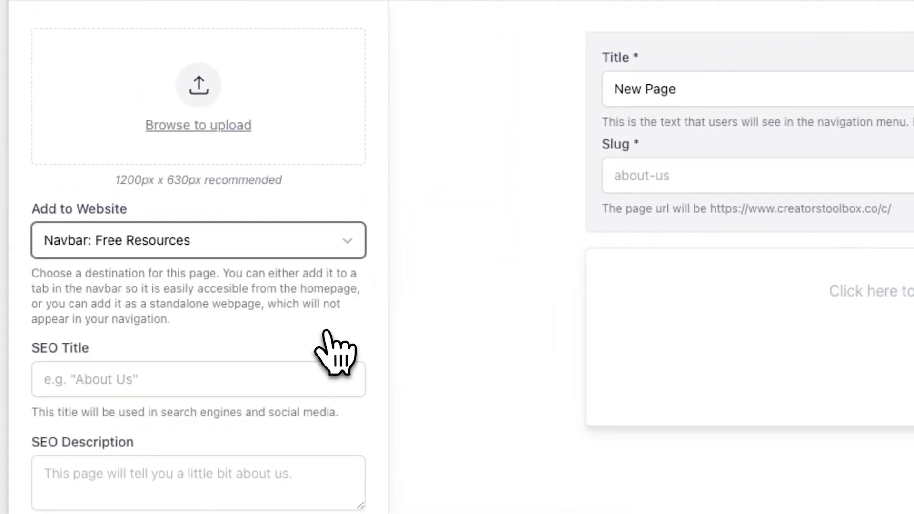